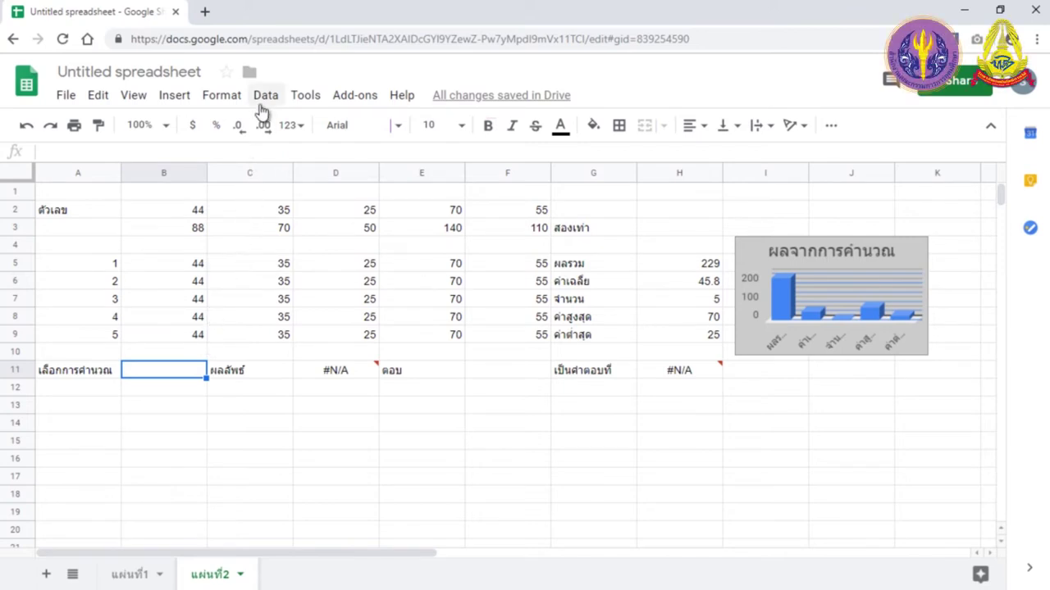
Open the Data validation dialog for cell B11 from the Data menu
click(264, 96)
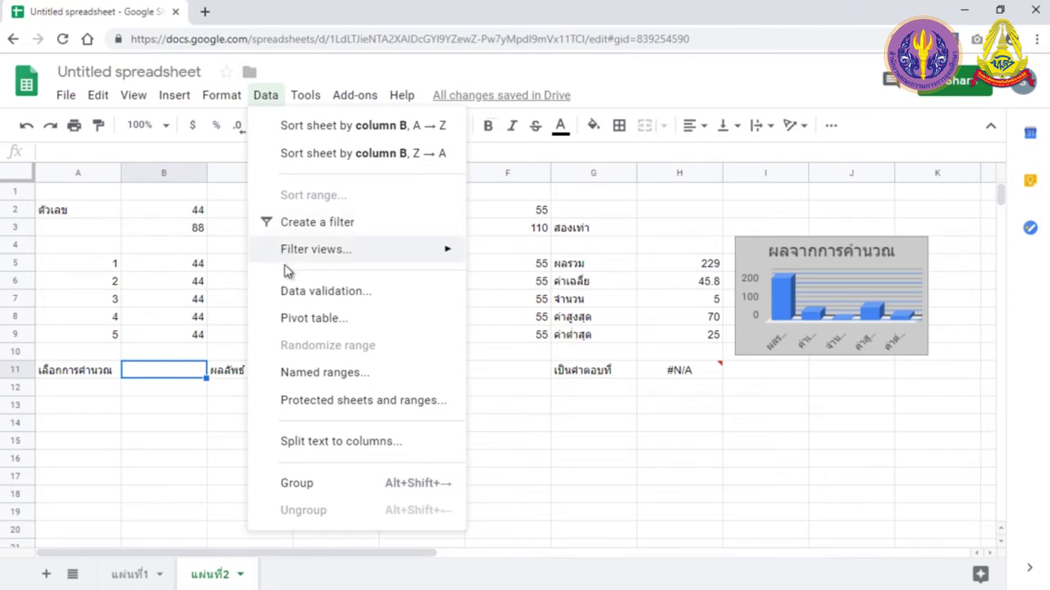
click(382, 299)
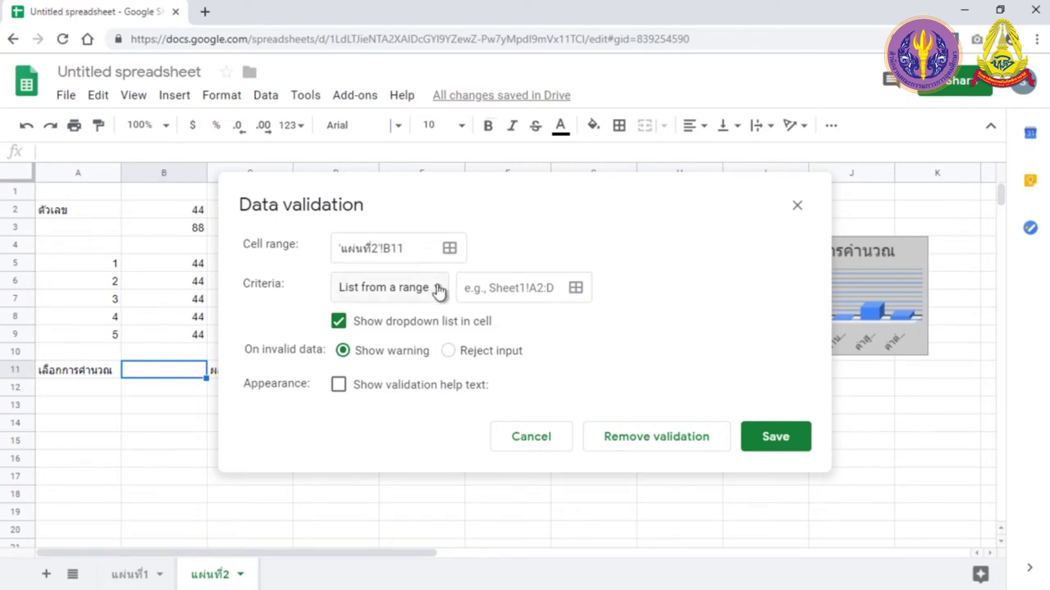
Set B11's criteria to List from a range and begin selecting the source range
click(437, 288)
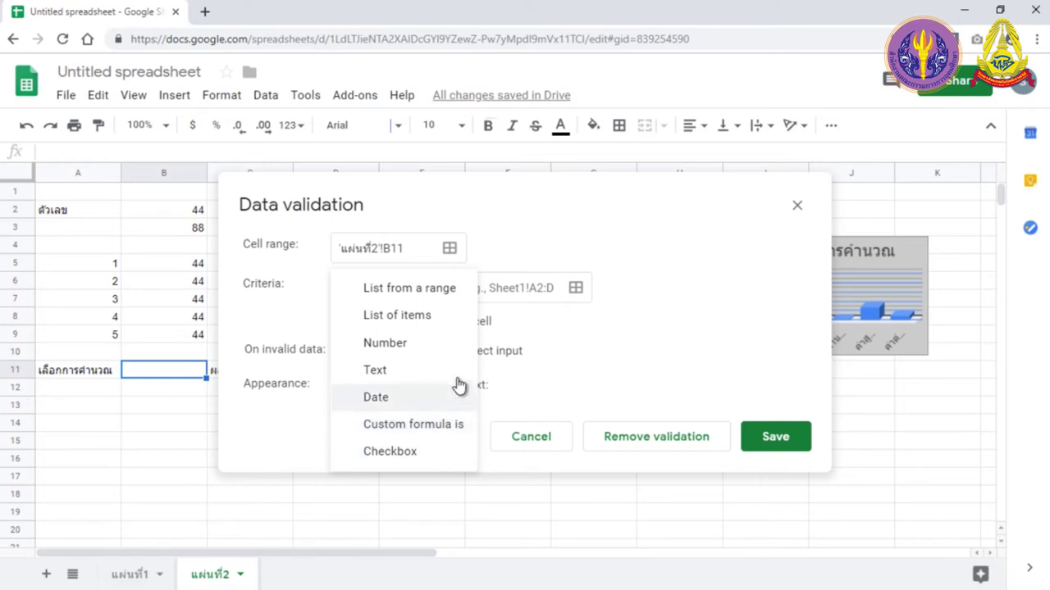
click(464, 295)
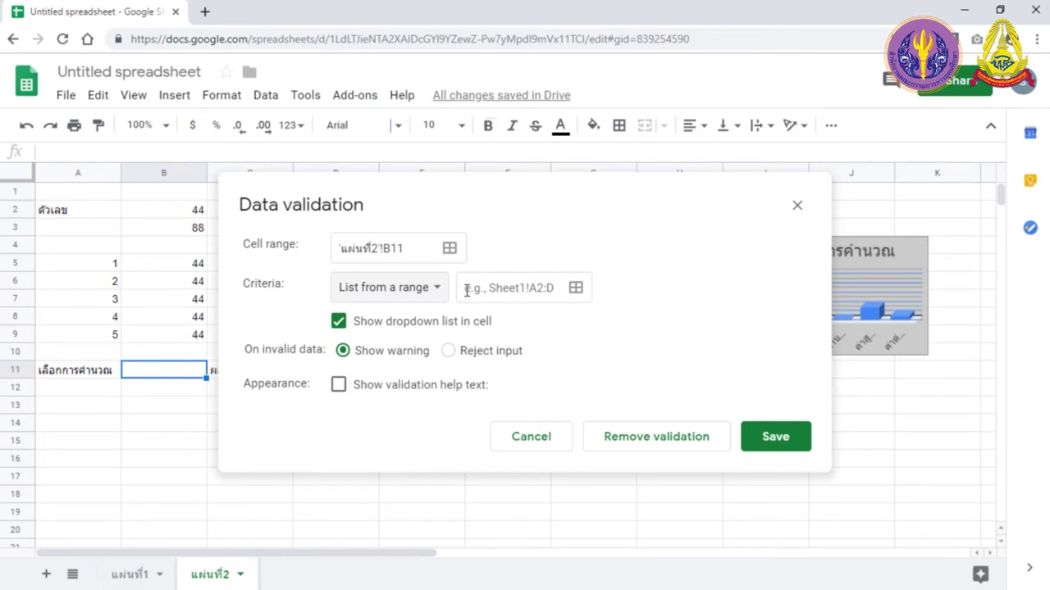
click(576, 289)
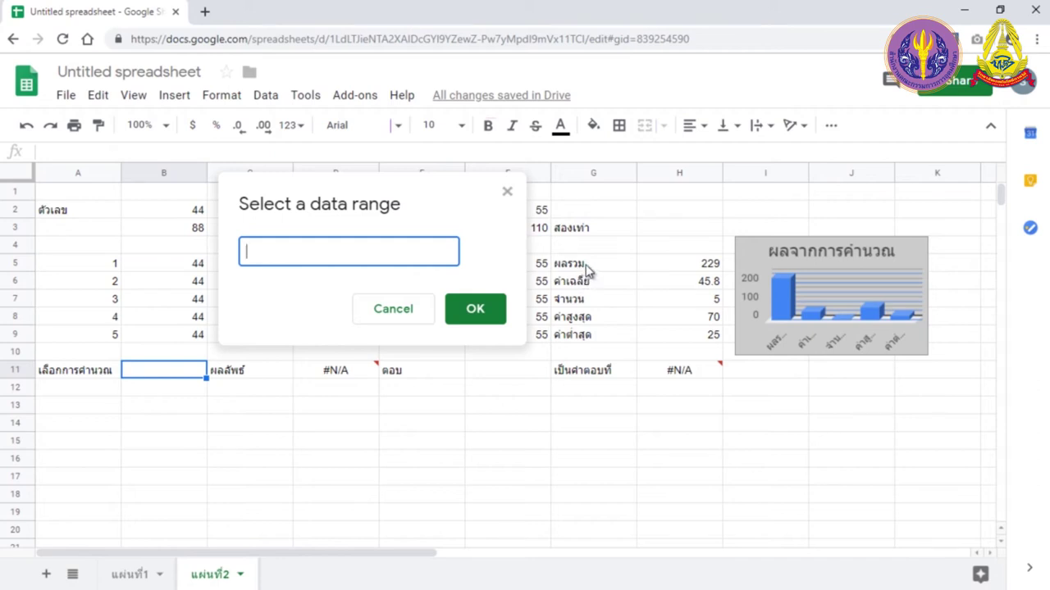
Select G5:G9 as the dropdown's source range and confirm it
drag(587, 270, 582, 341)
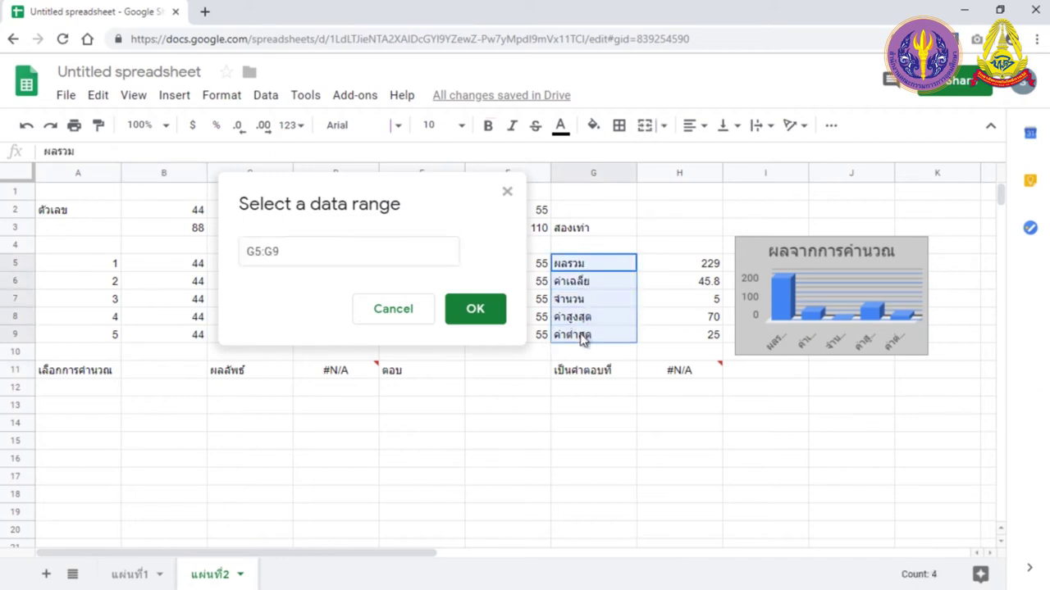
click(492, 318)
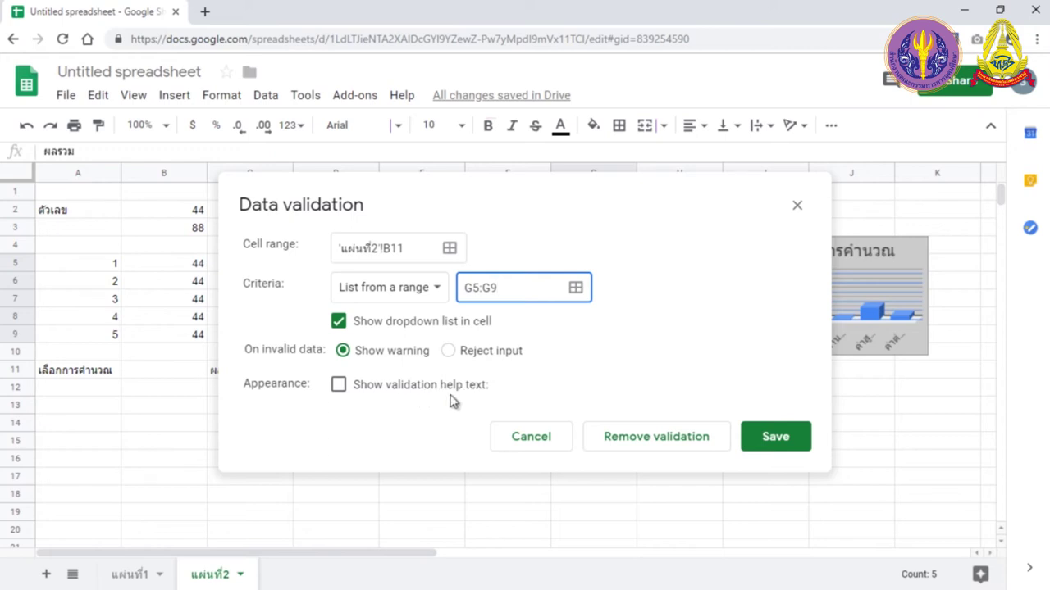
Save B11's G5:G9 dropdown, choose จำนวน in B11 so D11 shows 5, then bring up F11's validation
click(768, 451)
click(198, 370)
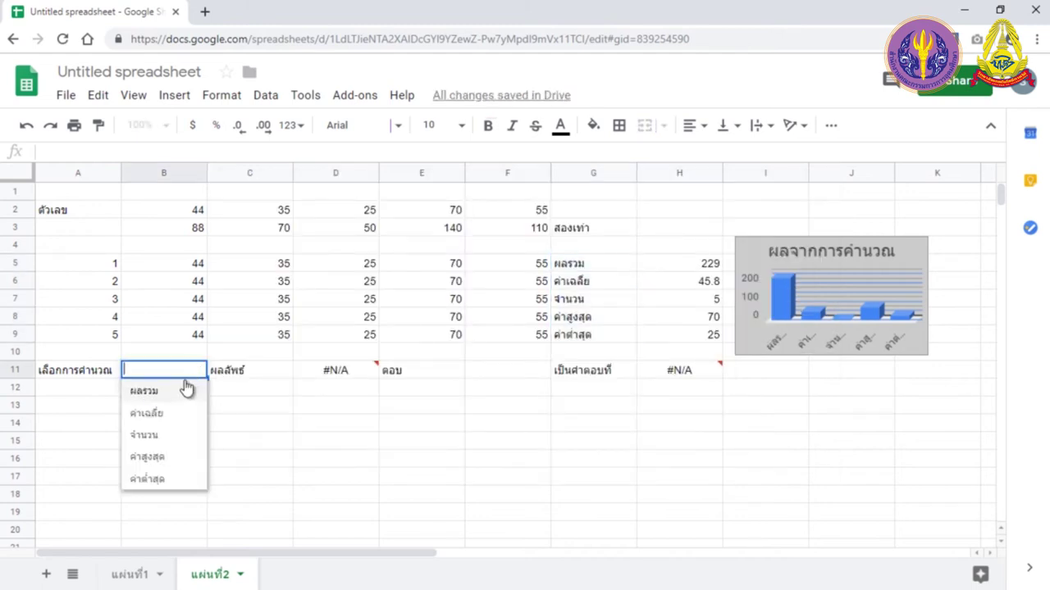
click(181, 398)
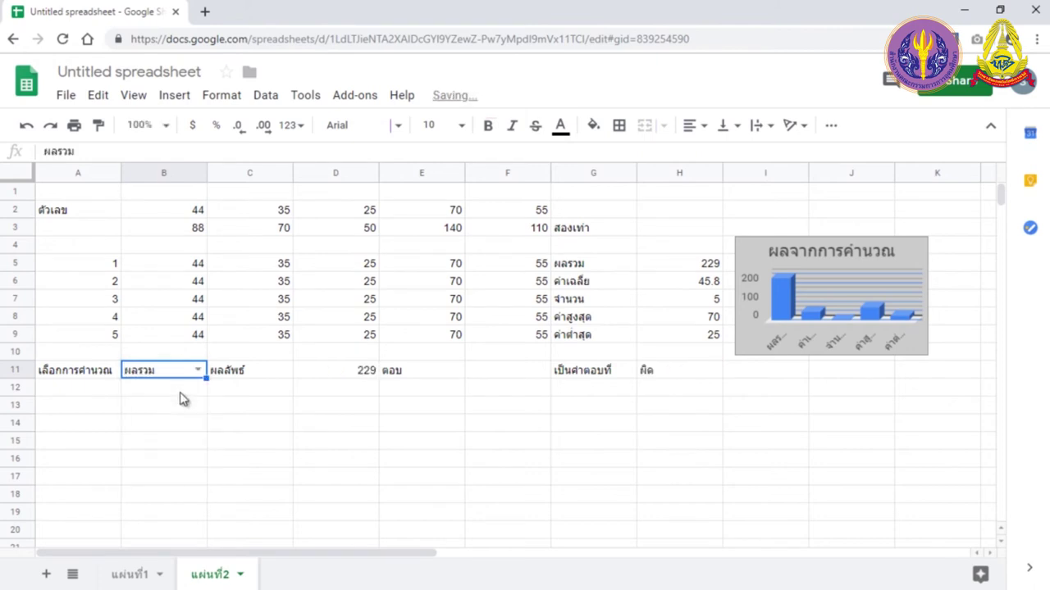
click(198, 371)
click(174, 435)
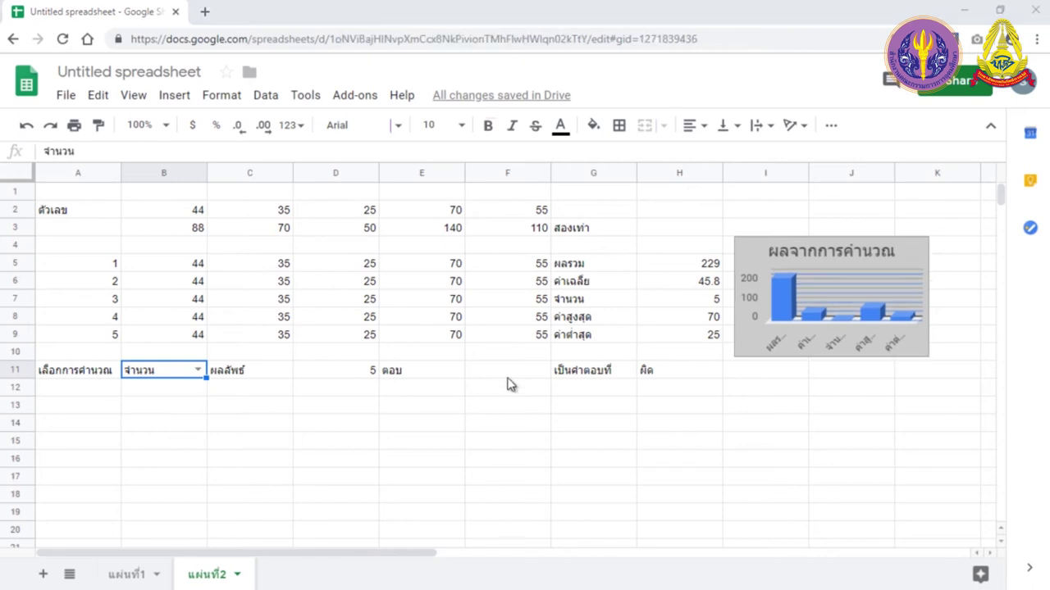
click(510, 379)
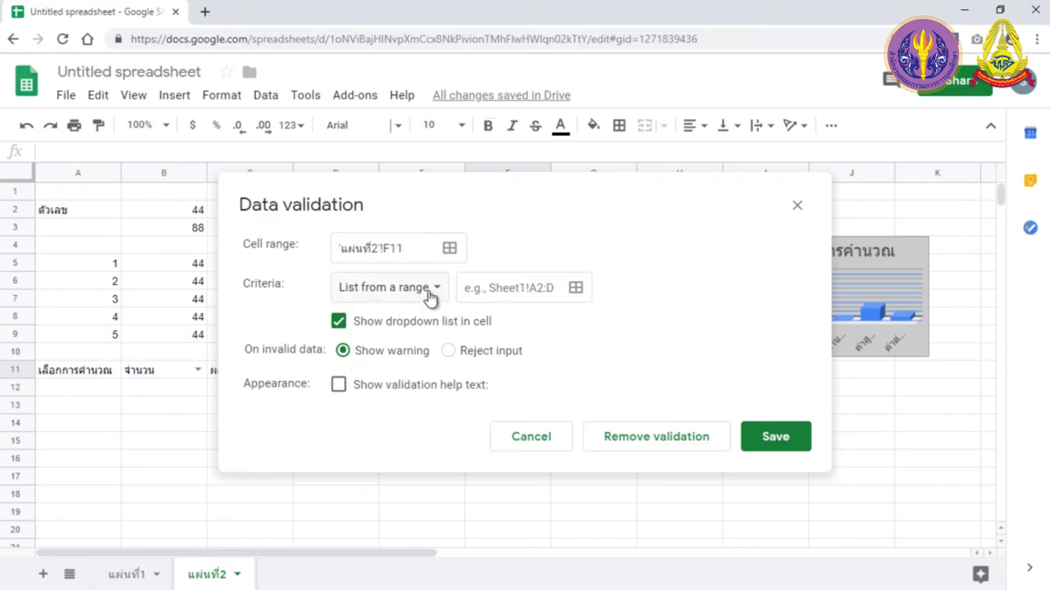
Set F11's criteria to a Number between 0 and 100
click(430, 291)
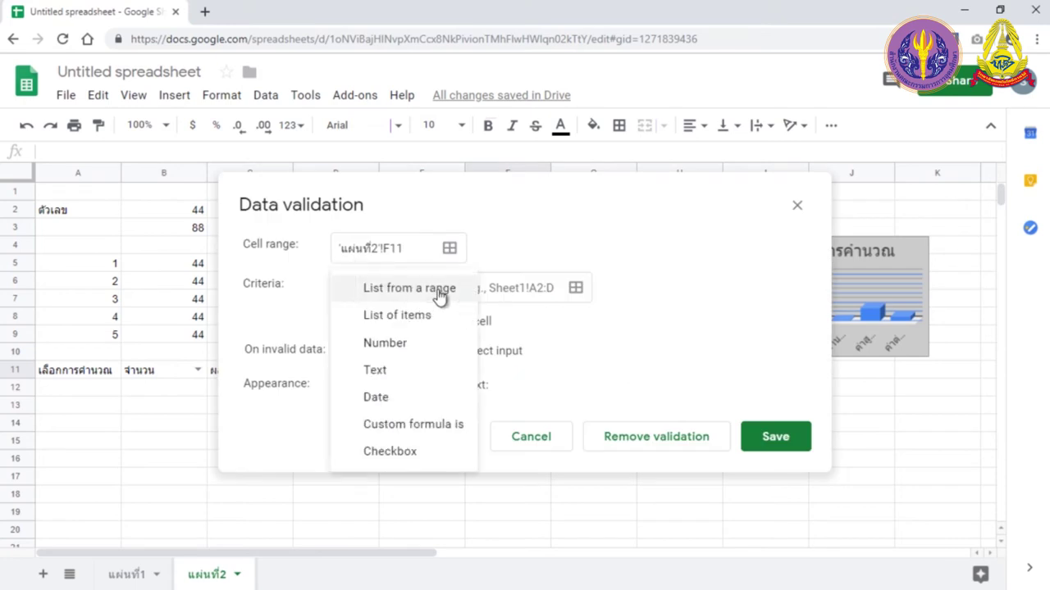
click(433, 344)
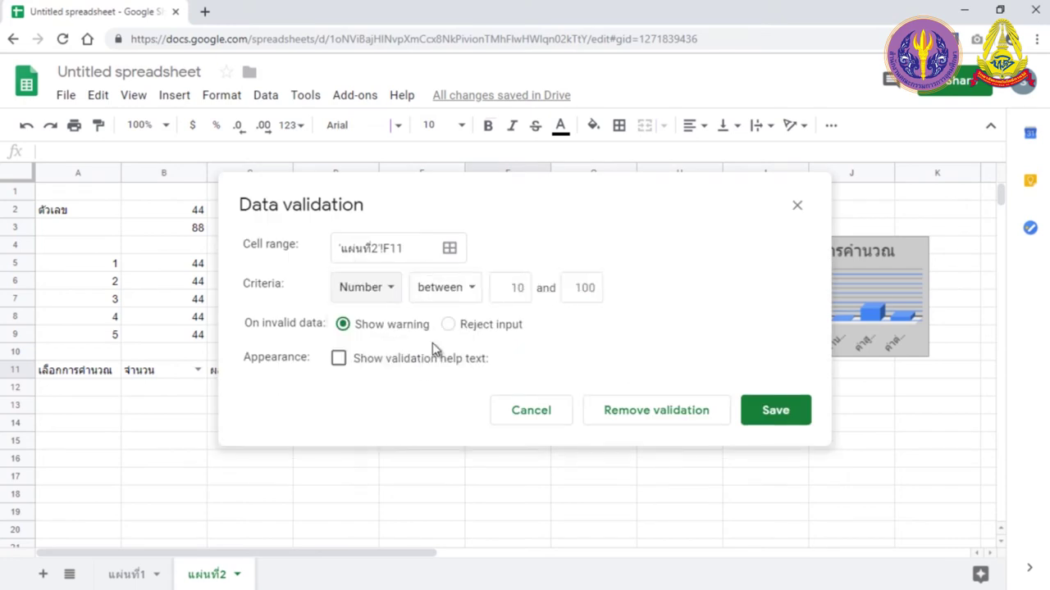
click(471, 288)
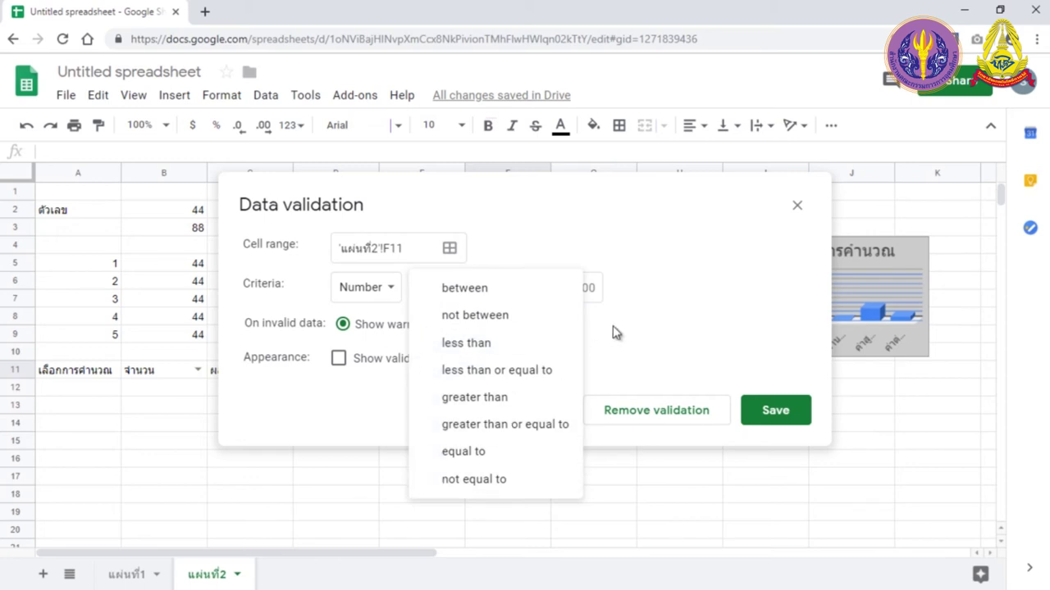
click(537, 291)
click(522, 289)
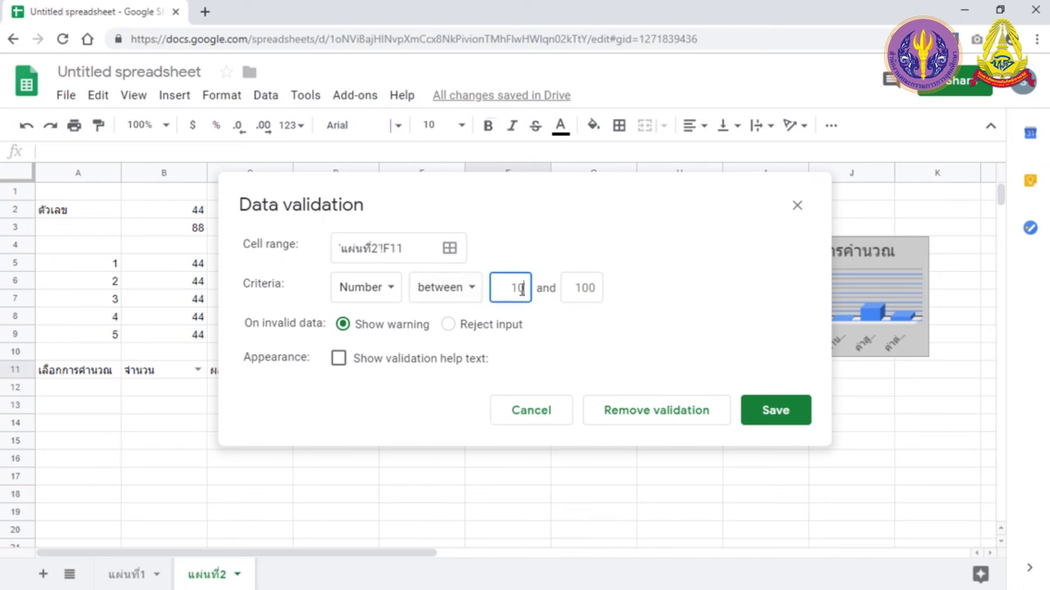
click(584, 288)
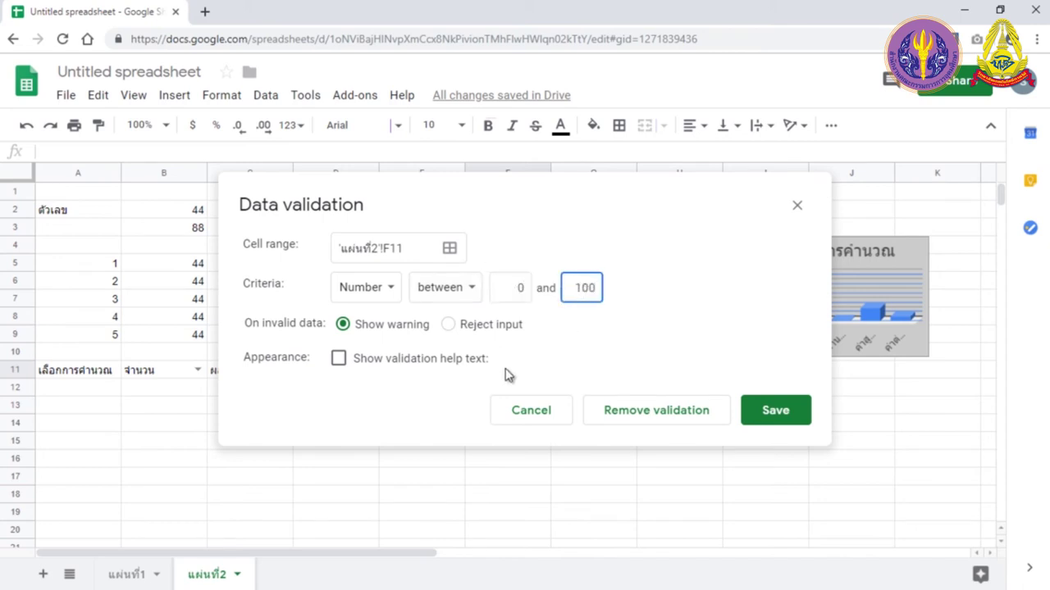
Turn on the help text ป้อนตัวเลข and save F11's rule
click(338, 361)
click(574, 397)
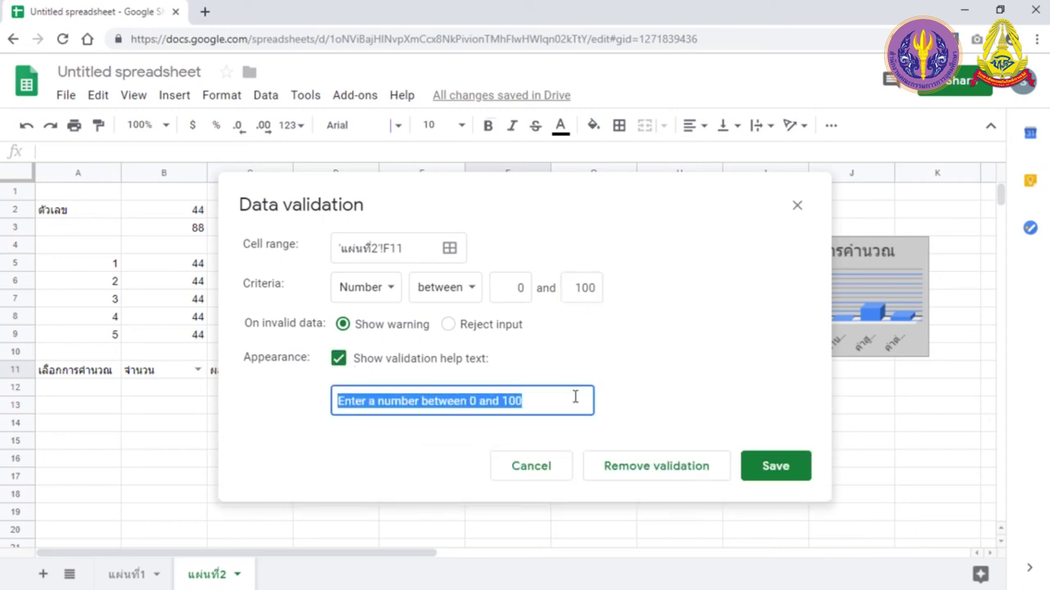
text(ป้อนตัวเลข)
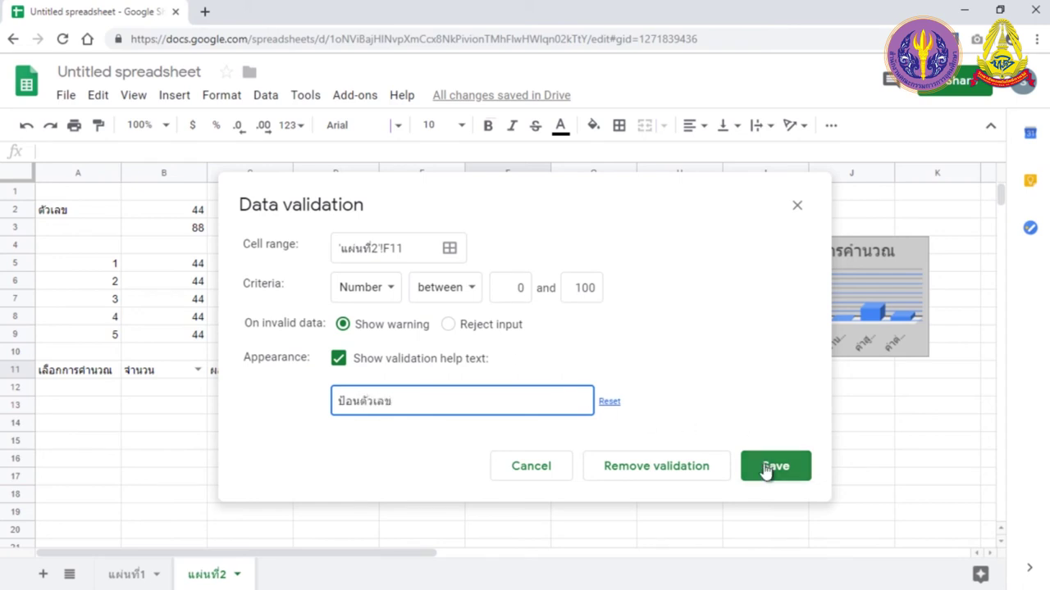
click(769, 469)
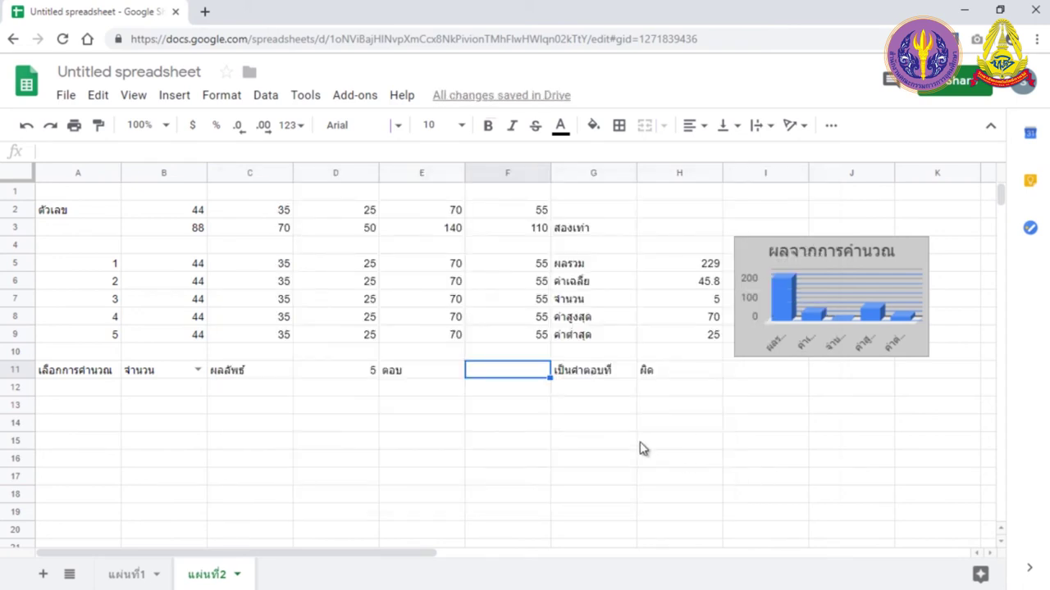
Enter ห้า in F11 and reselect it to see the invalid-number warning
mouse_move(523, 376)
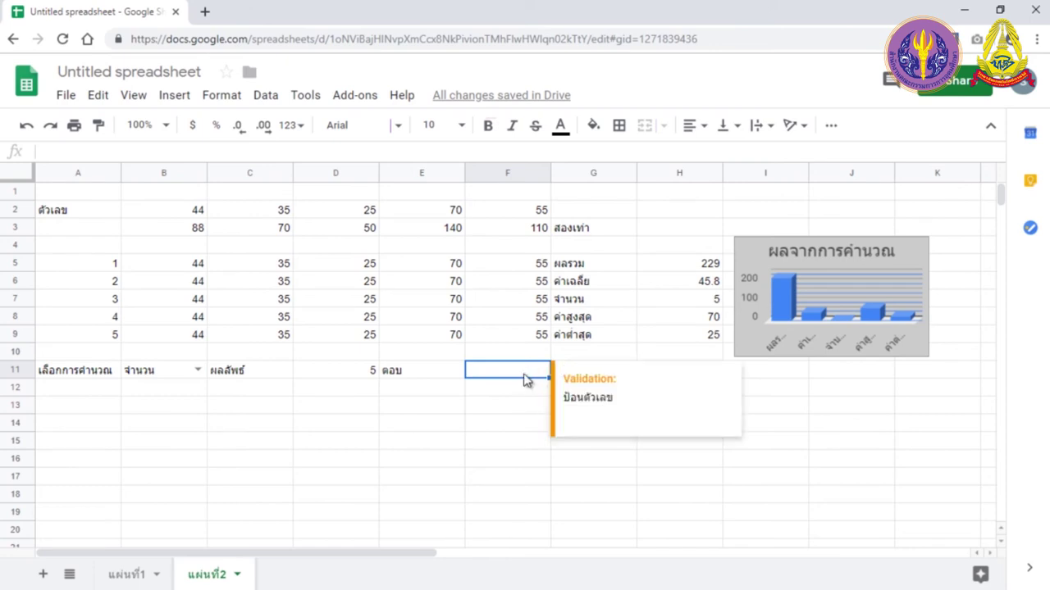
text(ห้า)
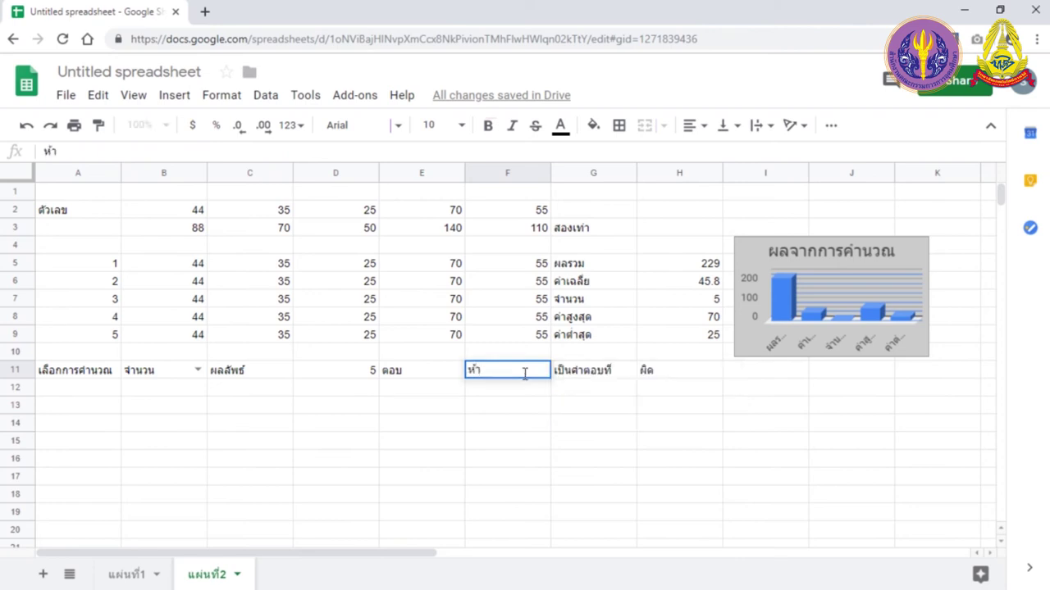
key(Return)
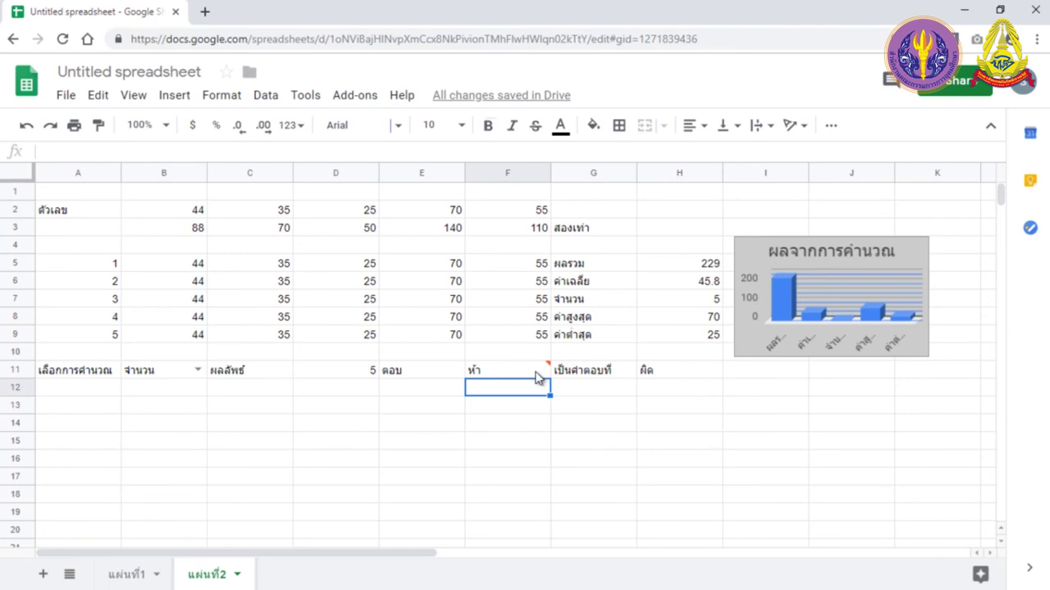
mouse_move(551, 366)
click(526, 376)
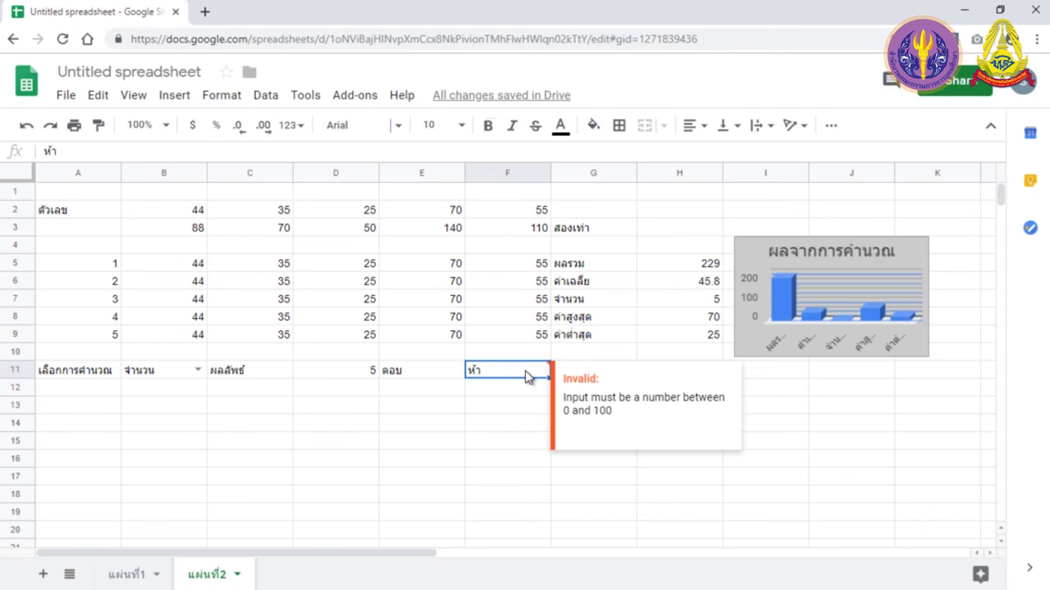
Reopen F11's Data validation and remove its 0–100 number rule
click(266, 95)
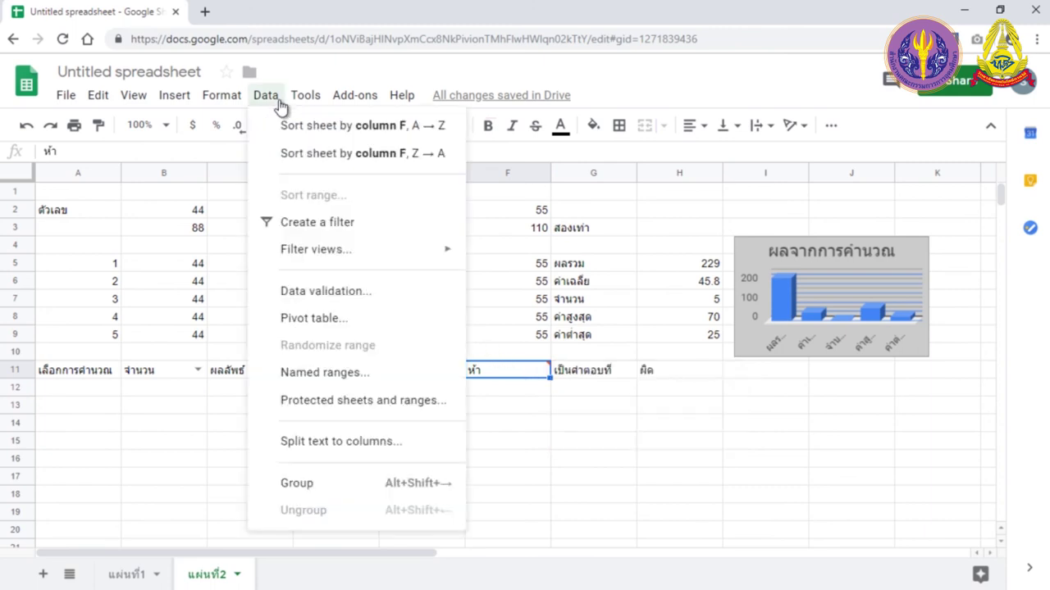
click(287, 297)
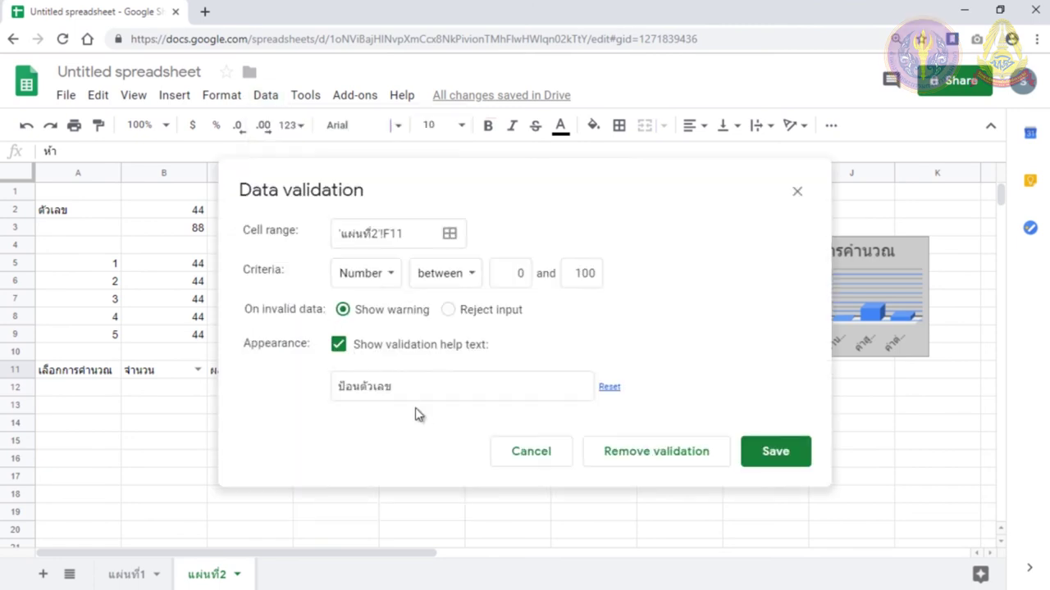
click(612, 467)
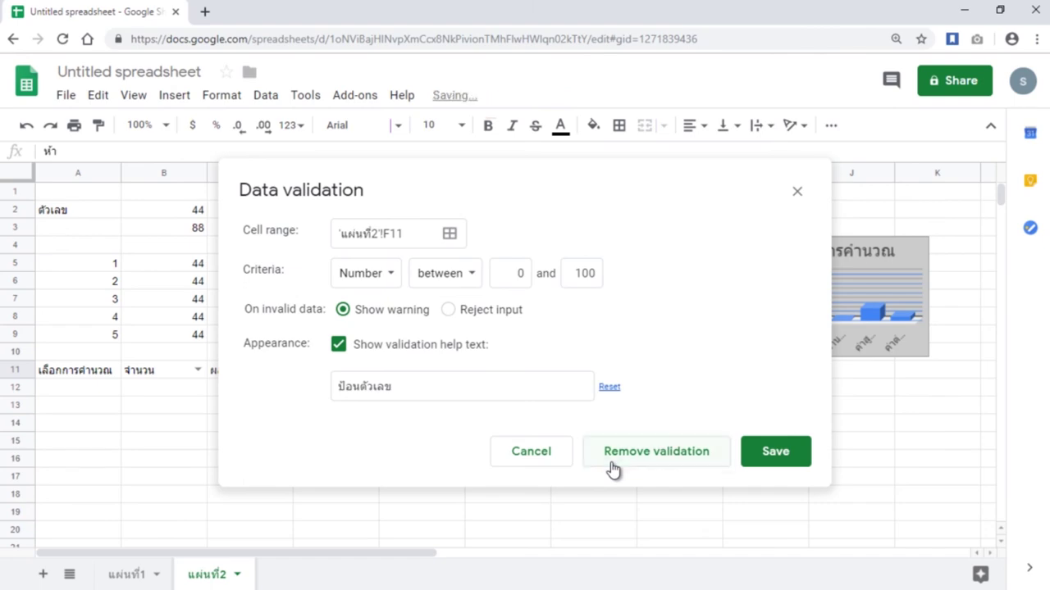